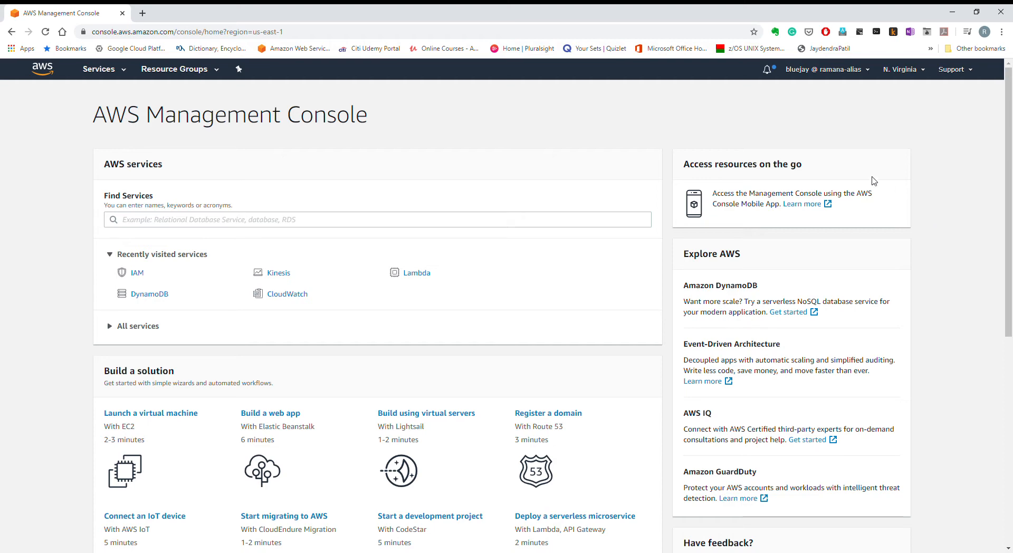
# Open the IAM service from the full list of AWS services.
pyautogui.click(100, 70)
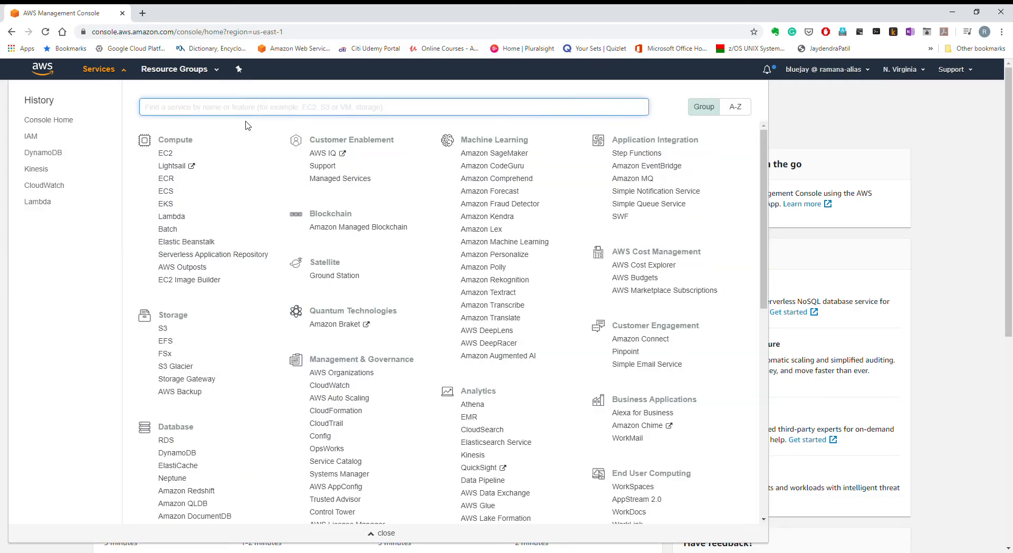
pyautogui.scroll(-3, 404, 327)
pyautogui.scroll(-3, 433, 348)
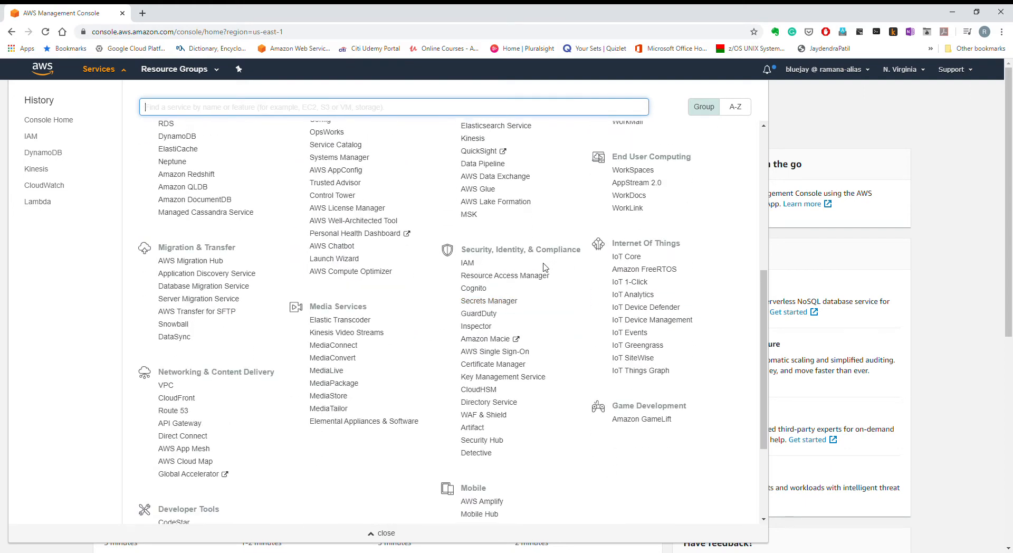
pyautogui.click(468, 263)
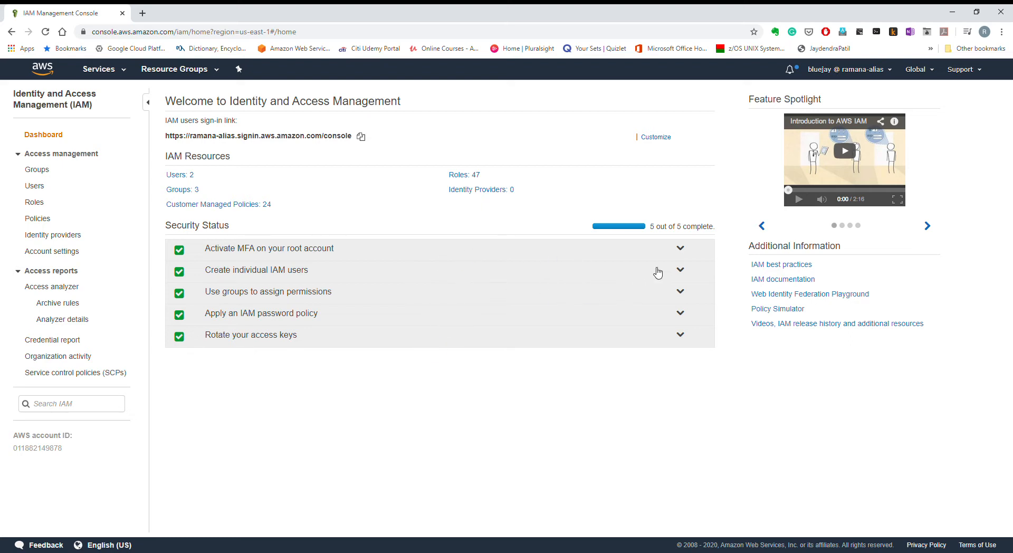
# Examine the security status details for root account MFA and for creating individual IAM users.
pyautogui.click(684, 252)
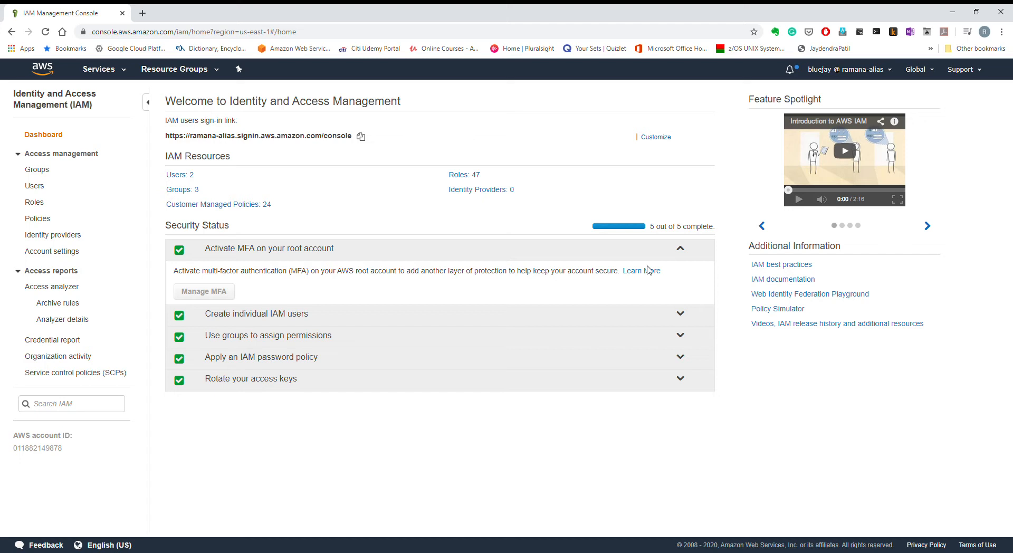
pyautogui.click(681, 249)
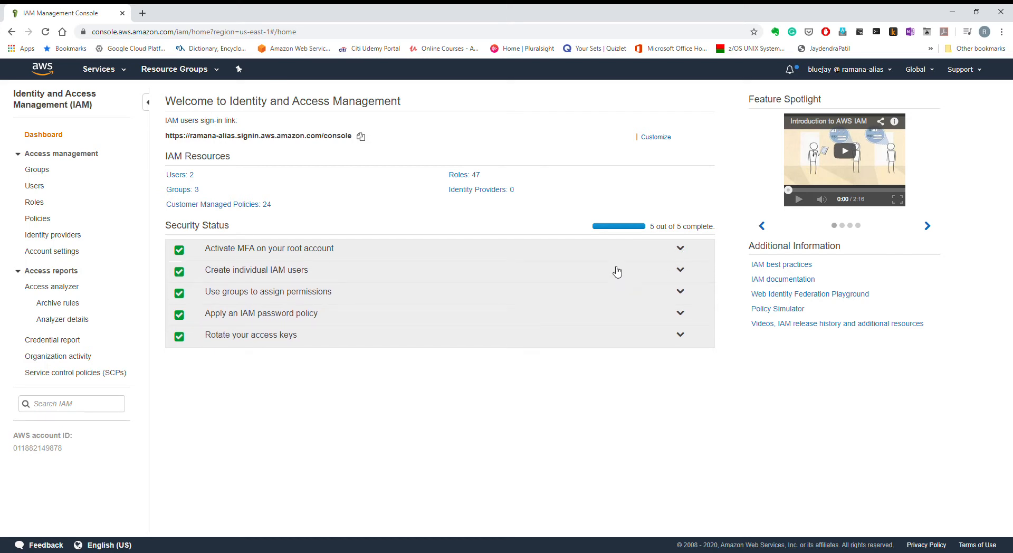
pyautogui.click(681, 271)
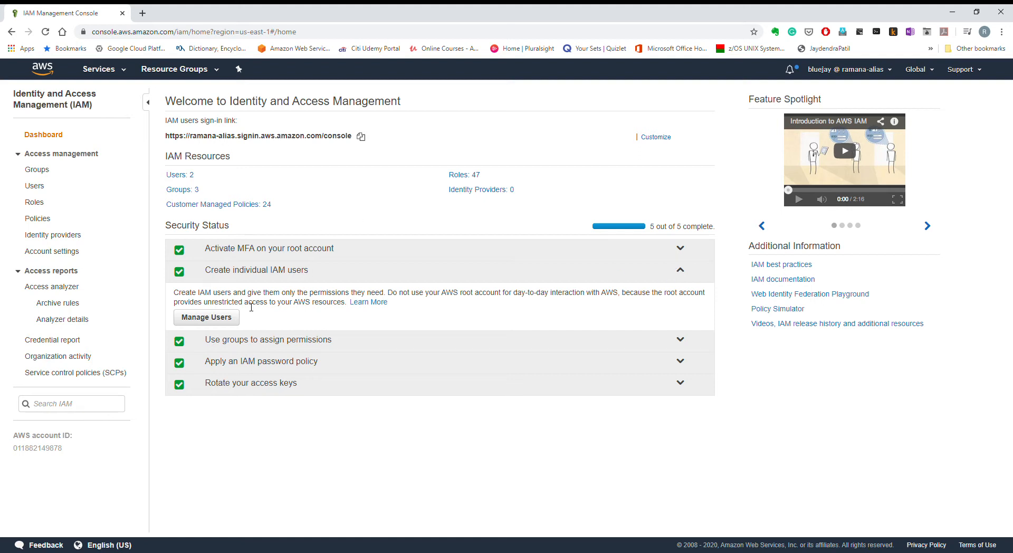
# Start a new IAM user, enter the user name, and enable both Programmatic access and AWS Management Console access.
pyautogui.click(227, 320)
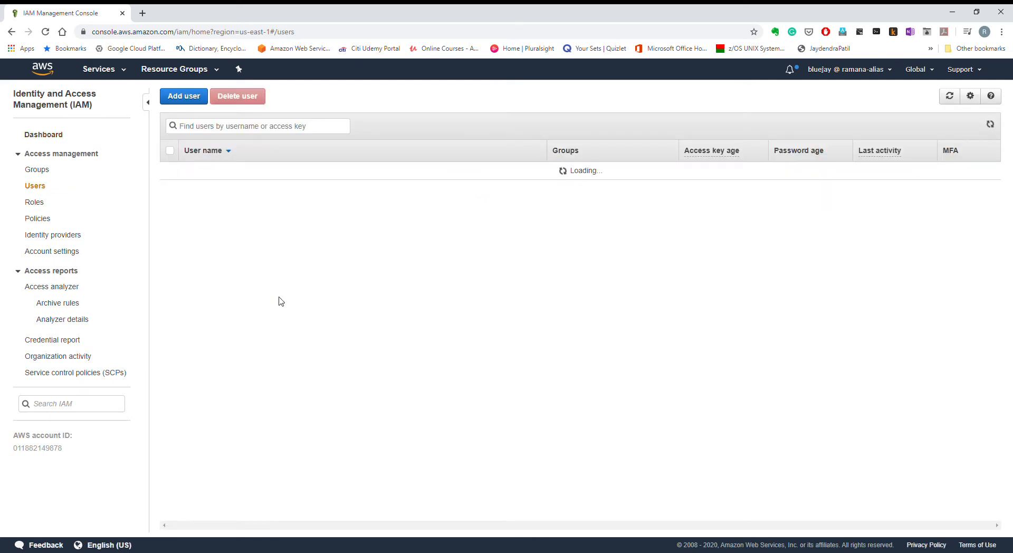
pyautogui.click(198, 98)
pyautogui.click(425, 185)
pyautogui.write('ja')
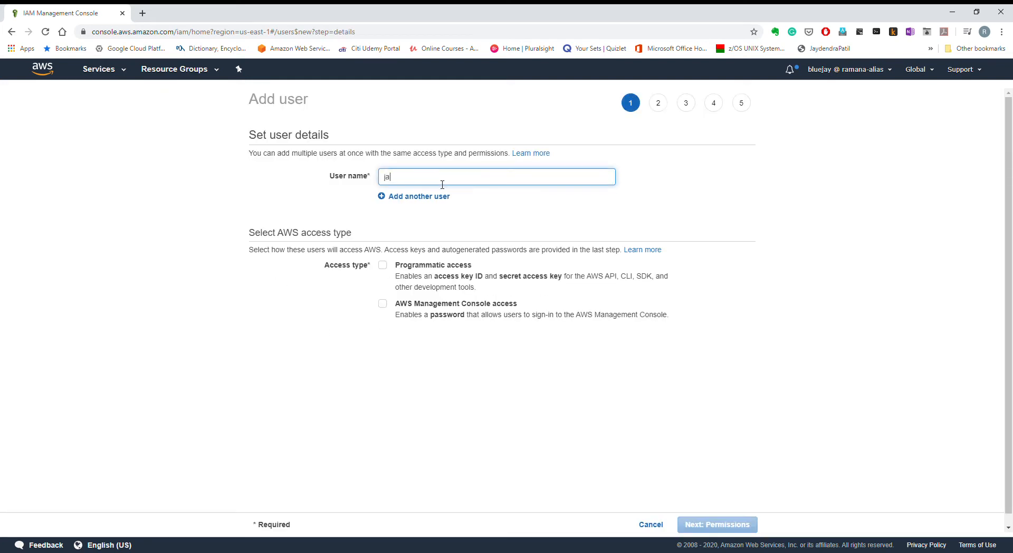
pyautogui.press('BackSpace')
pyautogui.write('Jane')
pyautogui.click(385, 265)
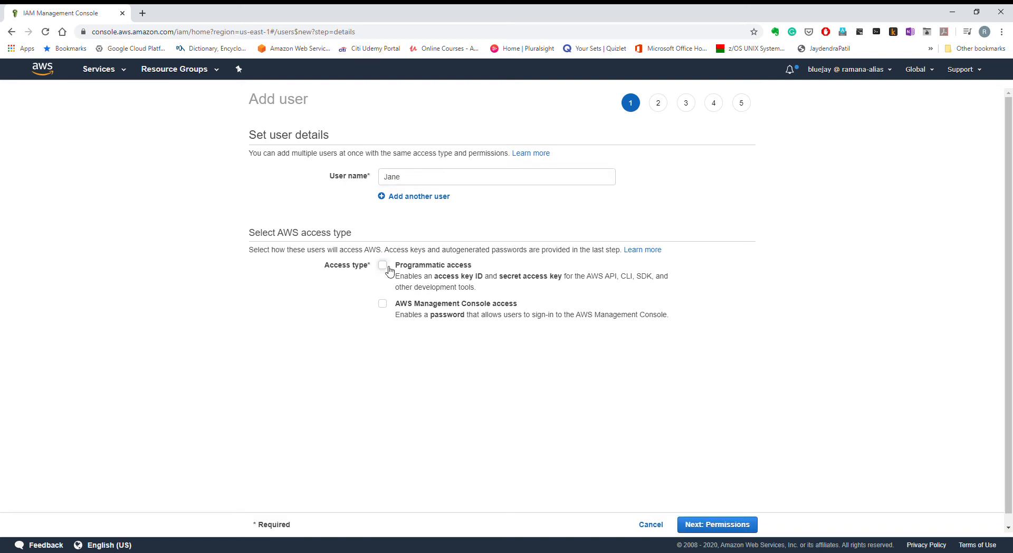
pyautogui.click(383, 305)
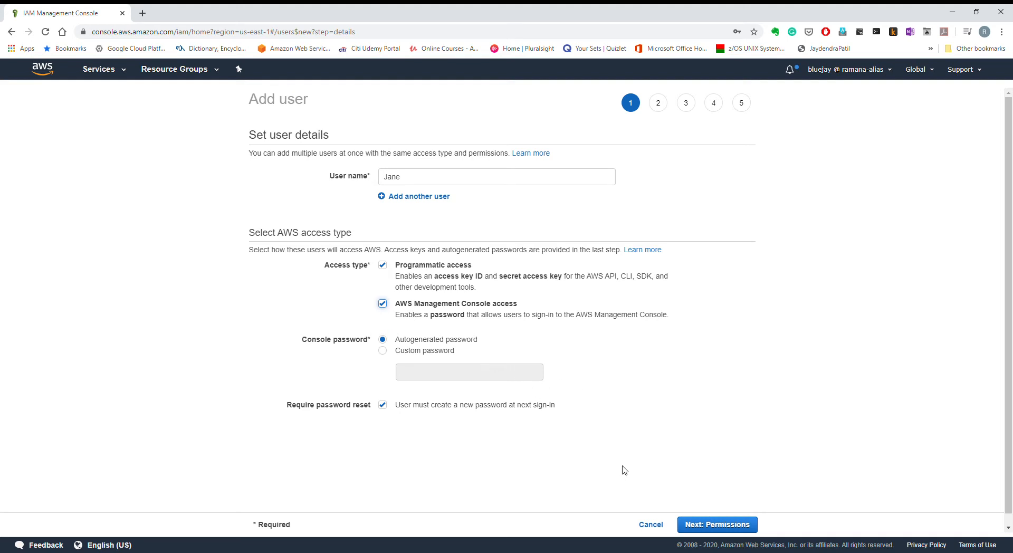
pyautogui.click(721, 526)
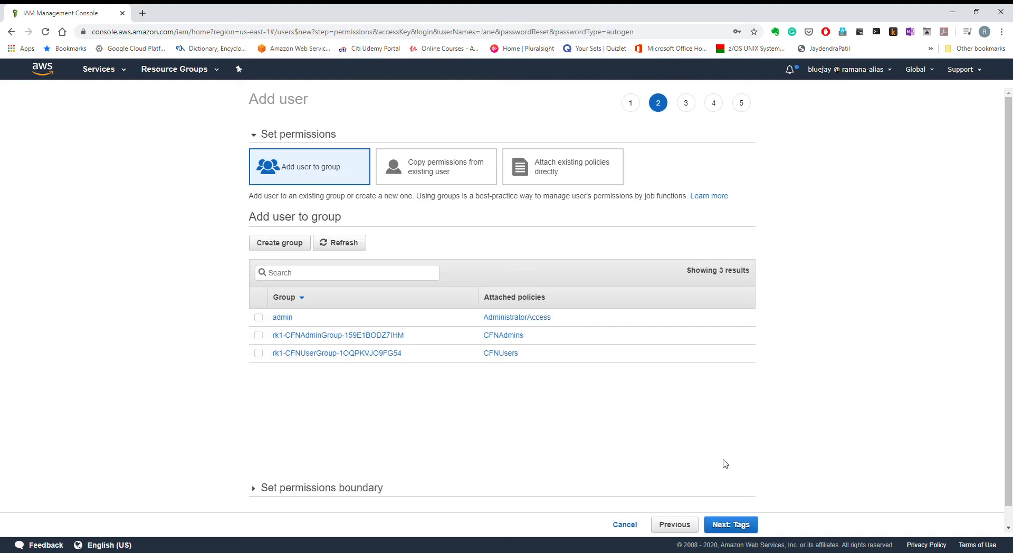
# Create the user without any group or tags and download its credentials as a .csv file.
pyautogui.click(740, 525)
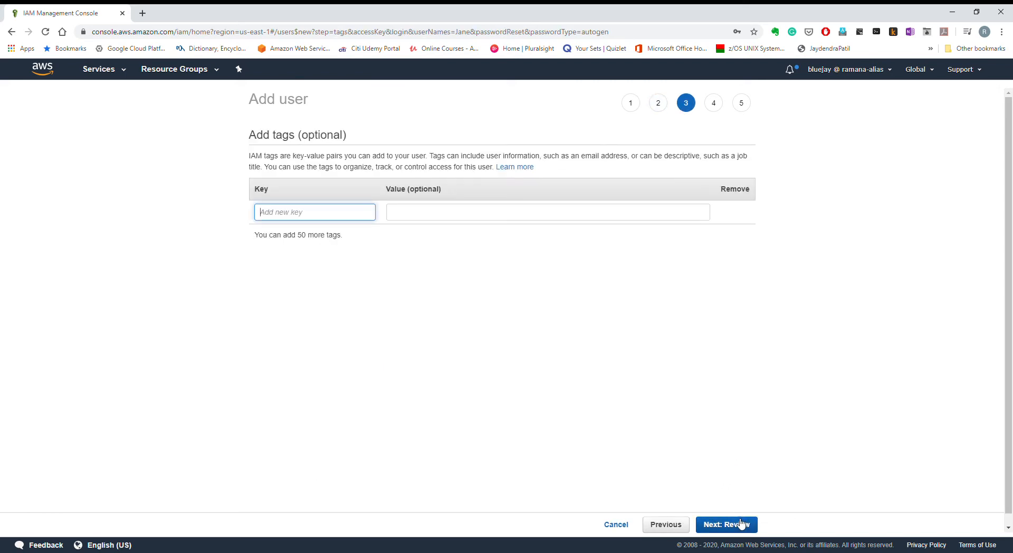
pyautogui.click(742, 524)
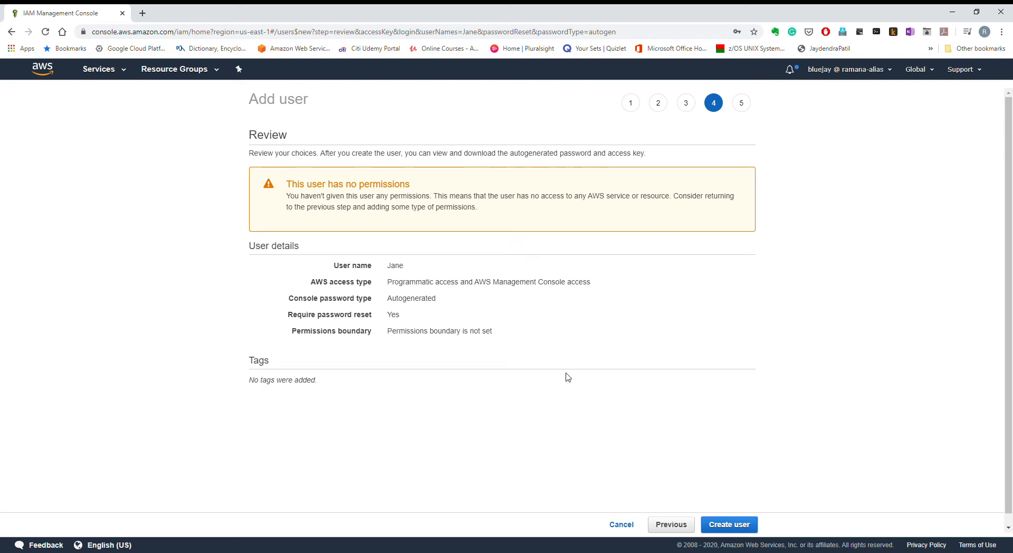
pyautogui.click(747, 527)
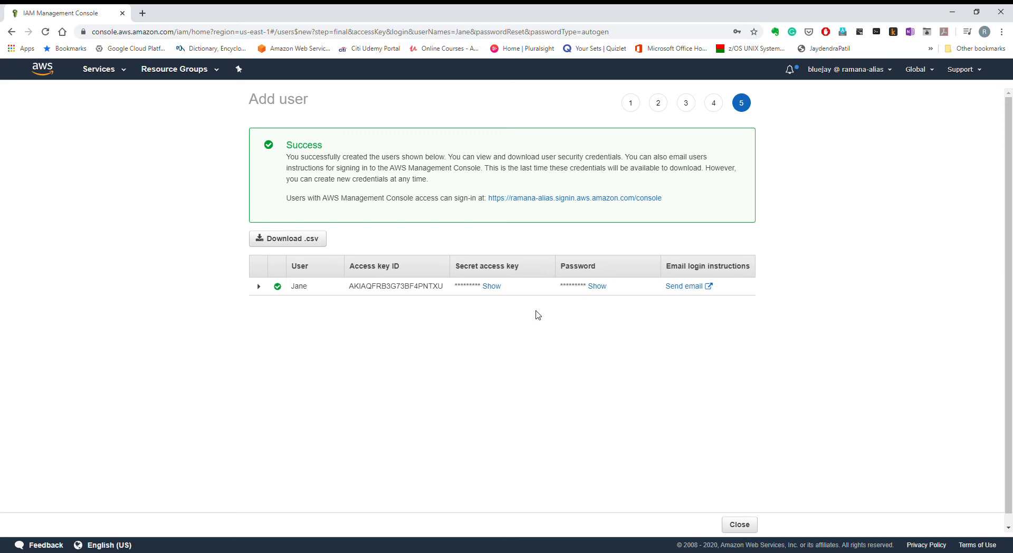
pyautogui.click(326, 240)
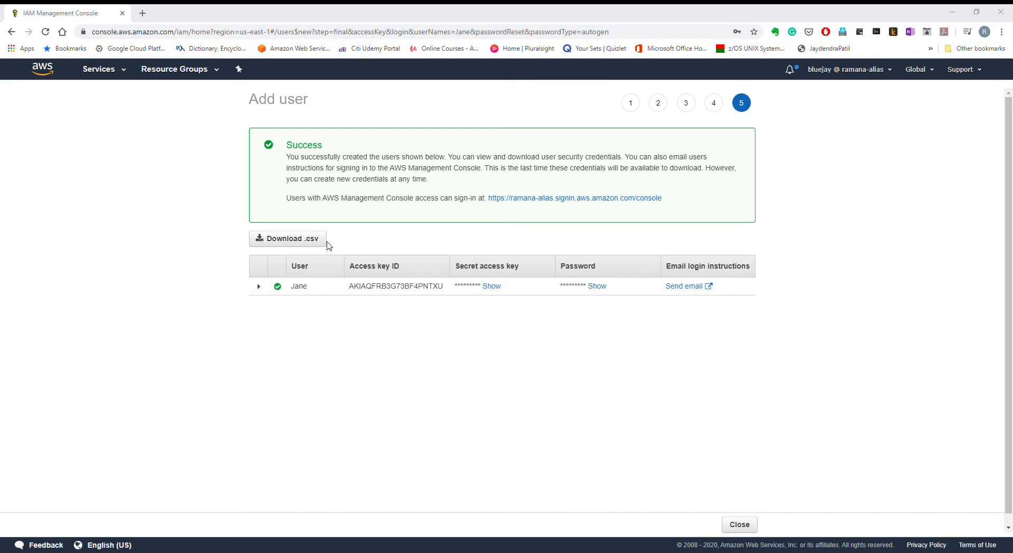
pyautogui.click(740, 525)
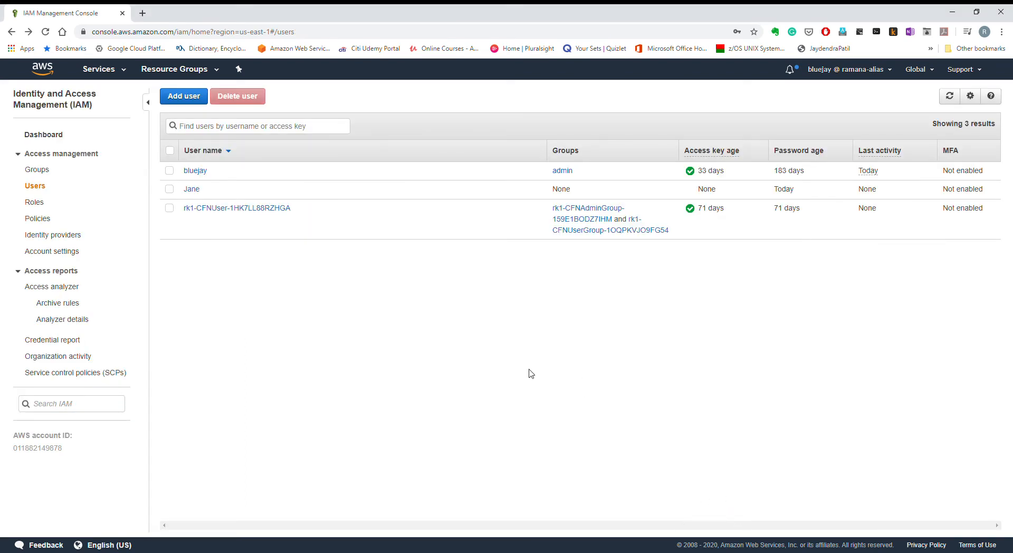
# Create an IAM group named sysops with the AdministratorAccess policy attached.
pyautogui.click(42, 171)
pyautogui.click(219, 108)
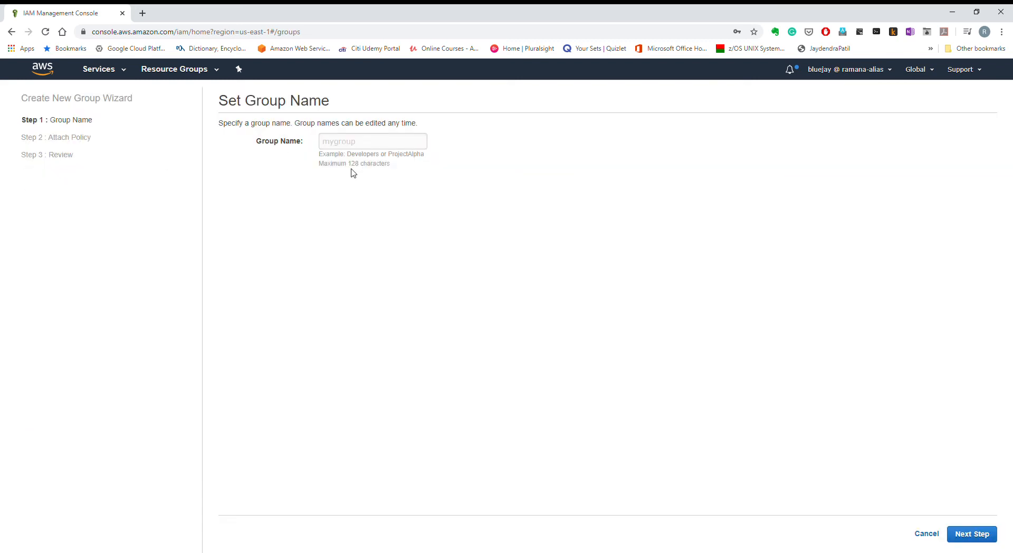
pyautogui.click(363, 147)
pyautogui.write('sysops')
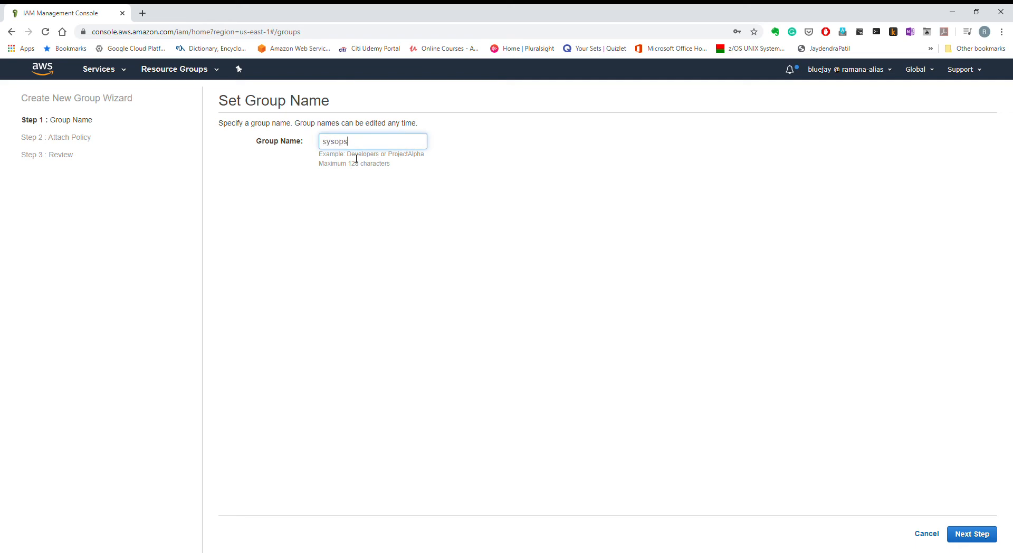
pyautogui.click(971, 534)
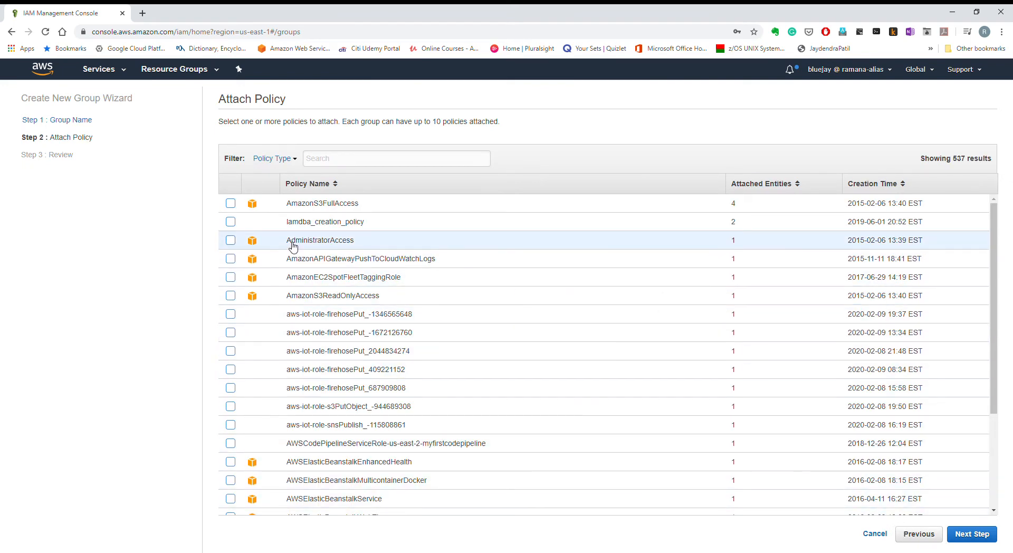
pyautogui.click(231, 240)
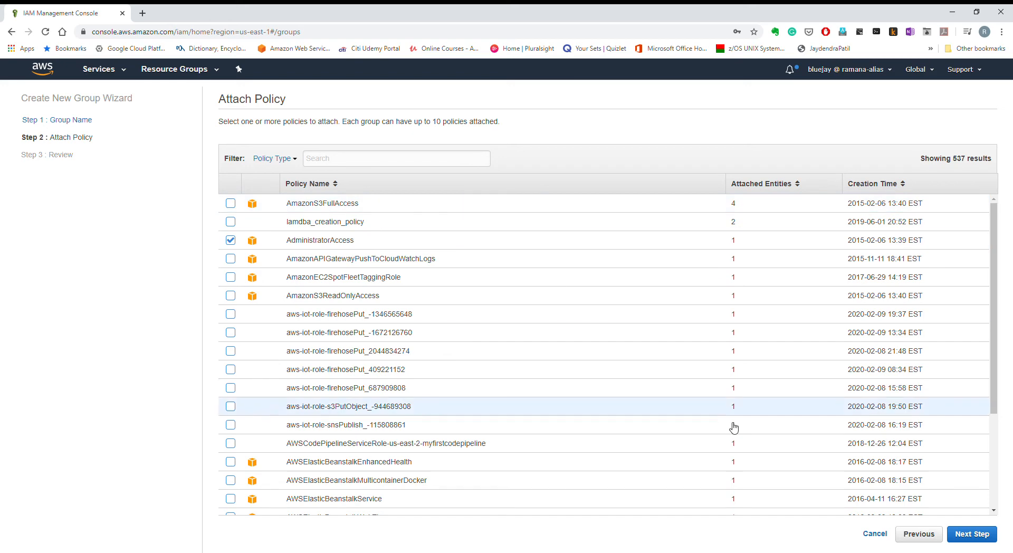
pyautogui.click(976, 535)
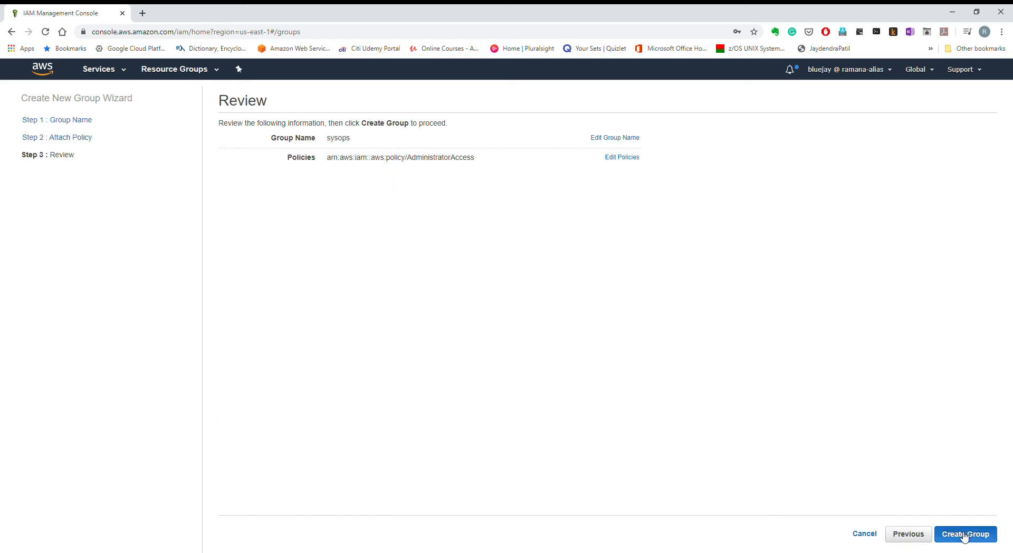
pyautogui.click(966, 535)
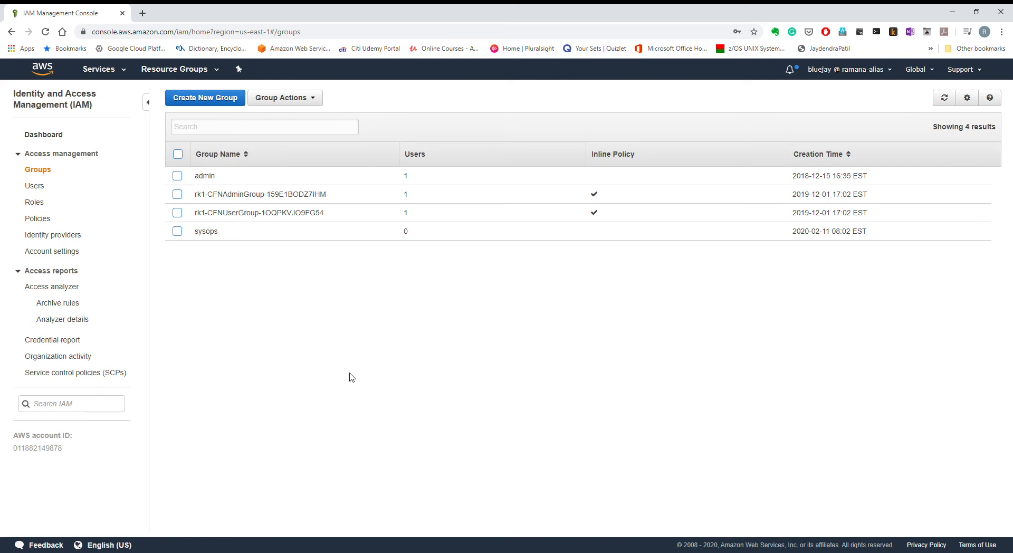
# Add the newly created user to the sysops group and check the membership in the users list.
pyautogui.click(213, 232)
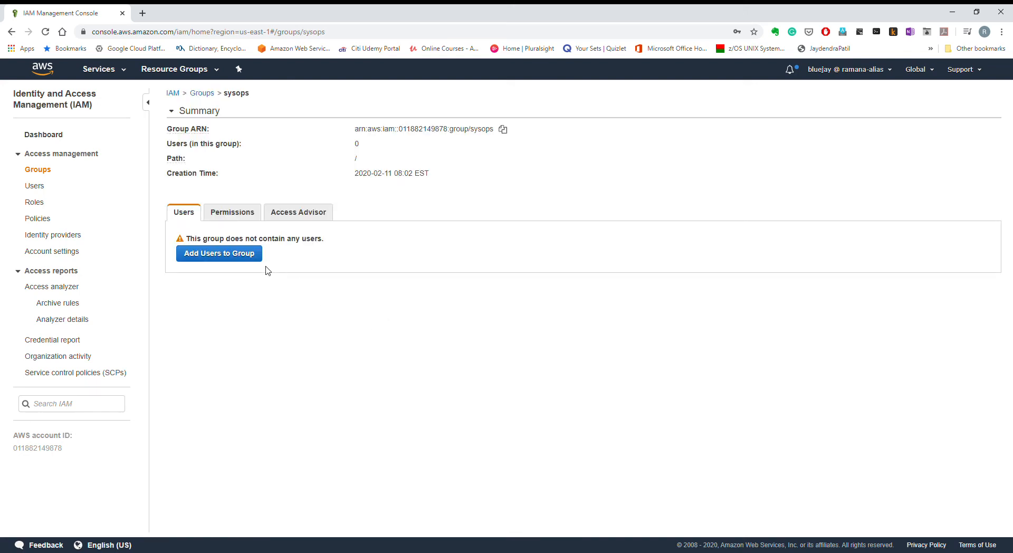
pyautogui.click(236, 259)
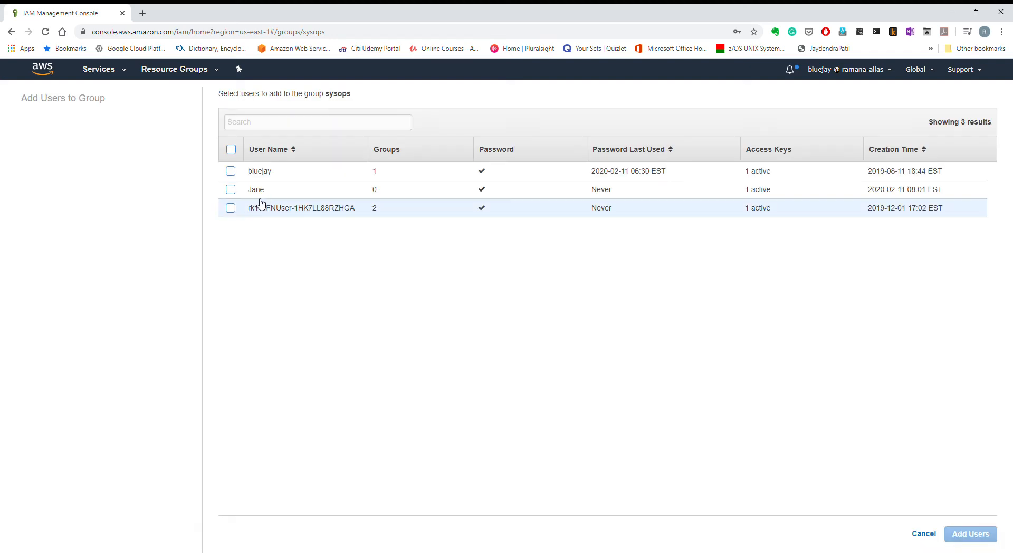
pyautogui.click(231, 190)
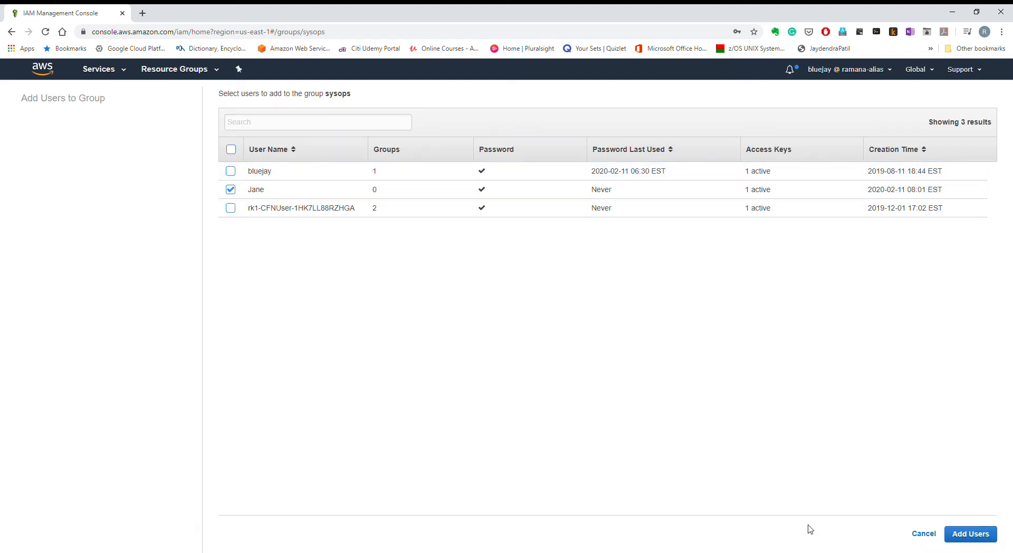
pyautogui.click(956, 537)
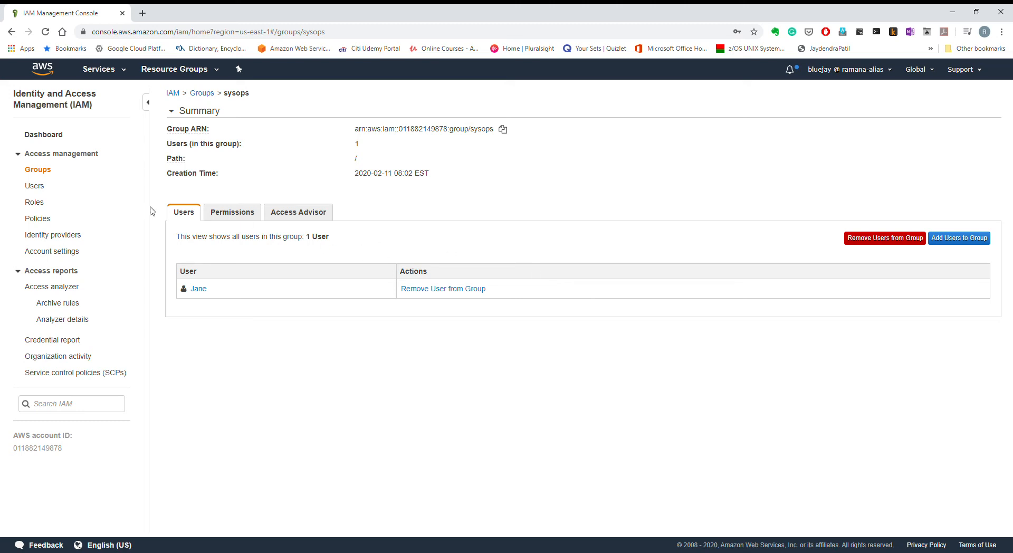
pyautogui.click(45, 188)
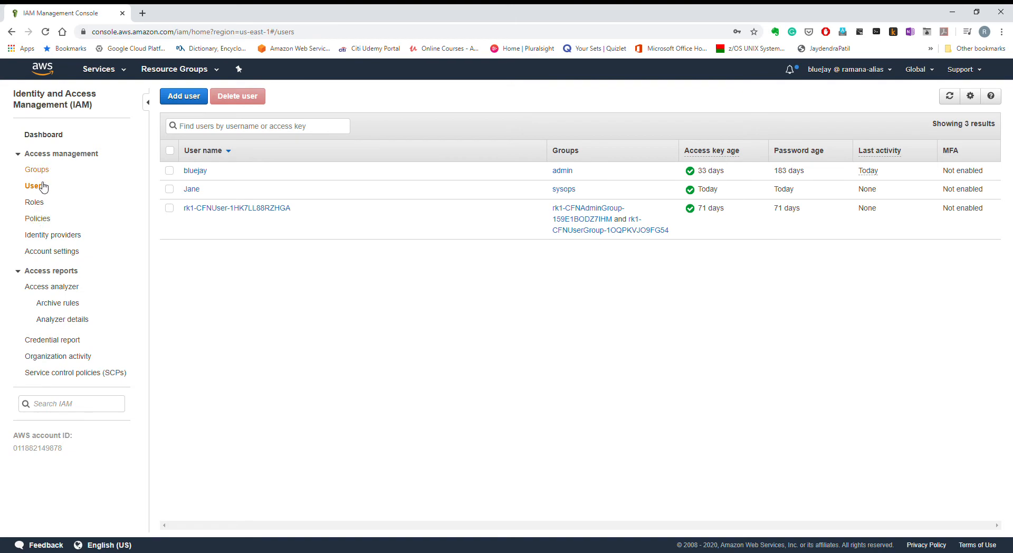
# Copy the IAM users sign-in link from the IAM dashboard and sign out of the current account.
pyautogui.click(60, 135)
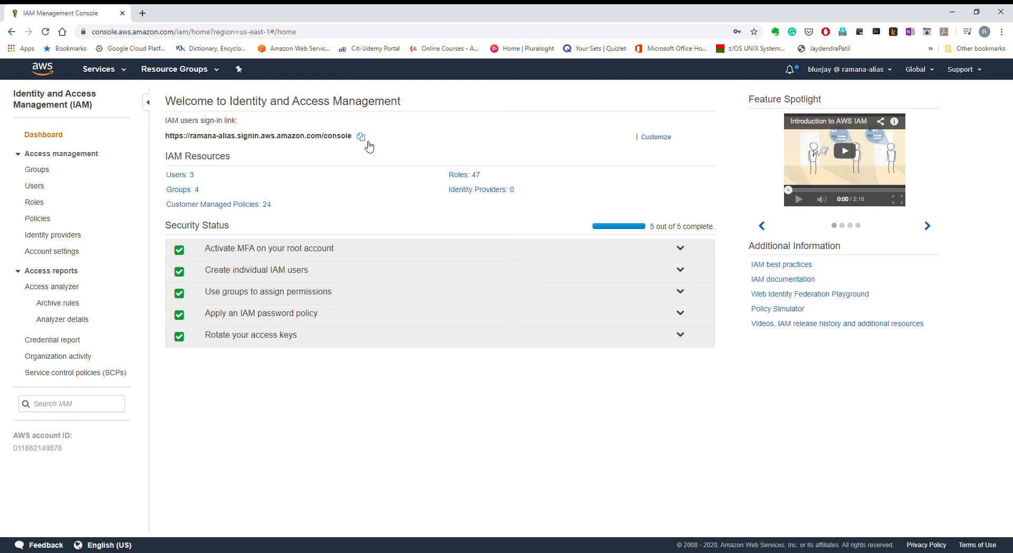
pyautogui.click(368, 139)
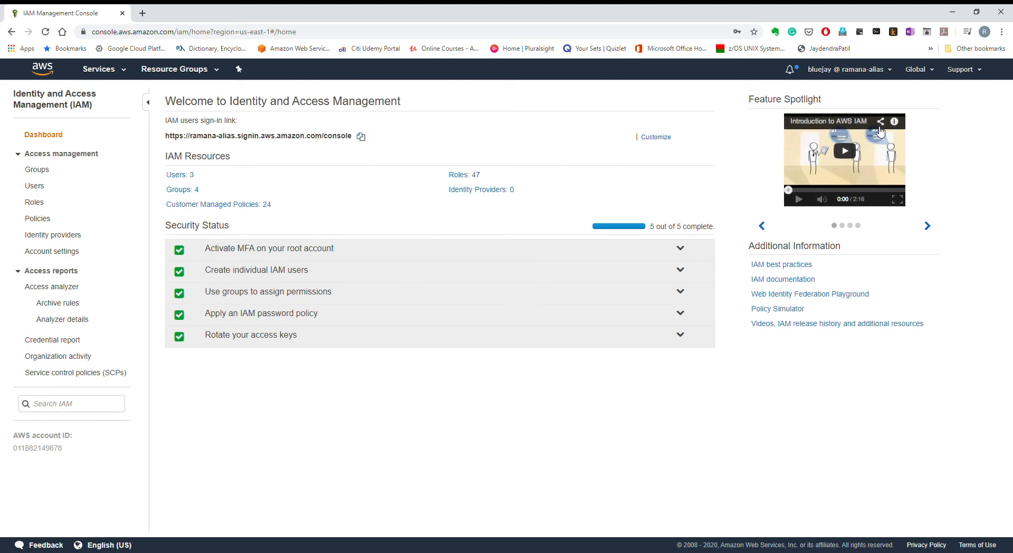
pyautogui.click(977, 73)
pyautogui.click(891, 73)
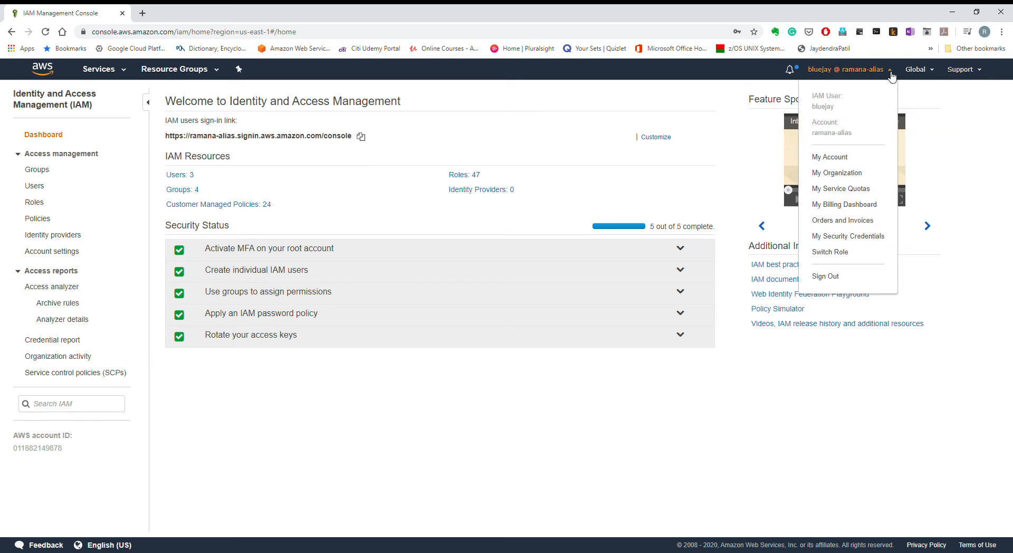
pyautogui.click(842, 277)
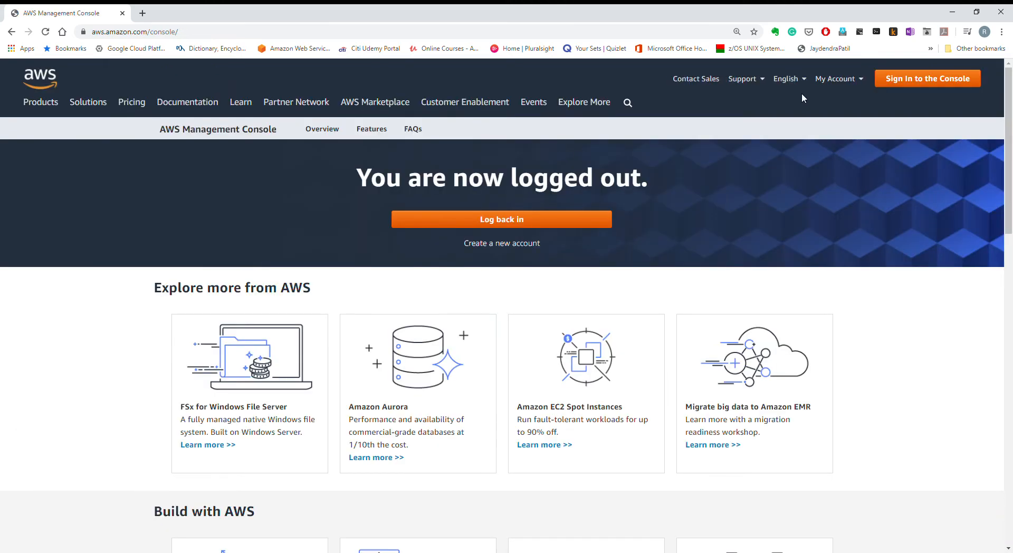
# Sign in to the console as the newly created IAM user, entering the user name and the account password.
pyautogui.click(889, 79)
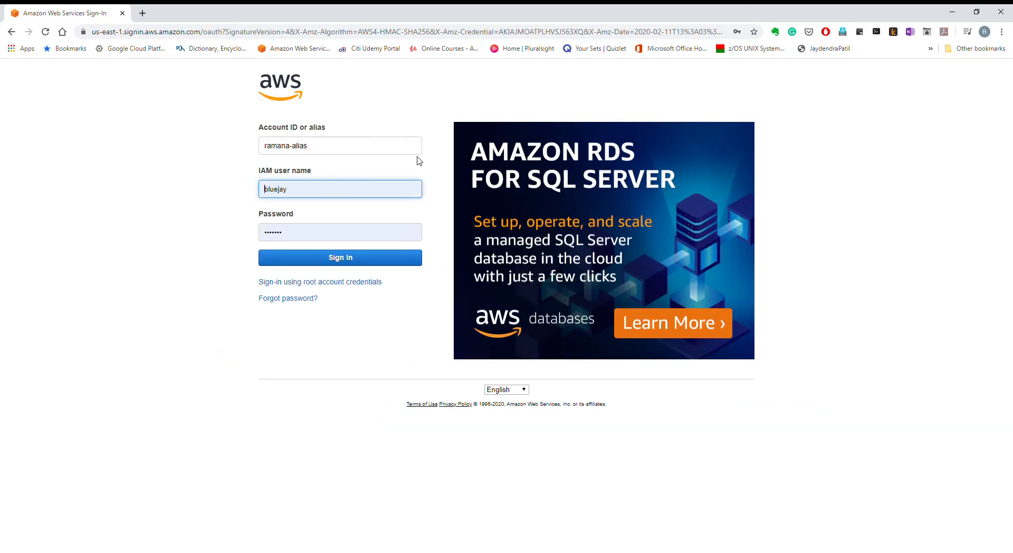
pyautogui.doubleClick(289, 183)
pyautogui.write('jane')
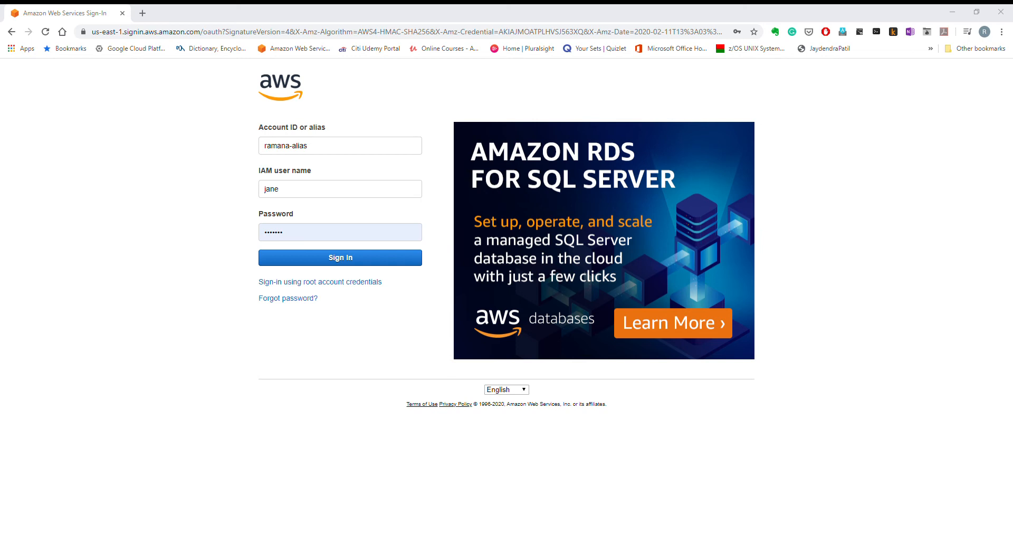
pyautogui.click(324, 227)
pyautogui.hotkey('ctrl', 'a')
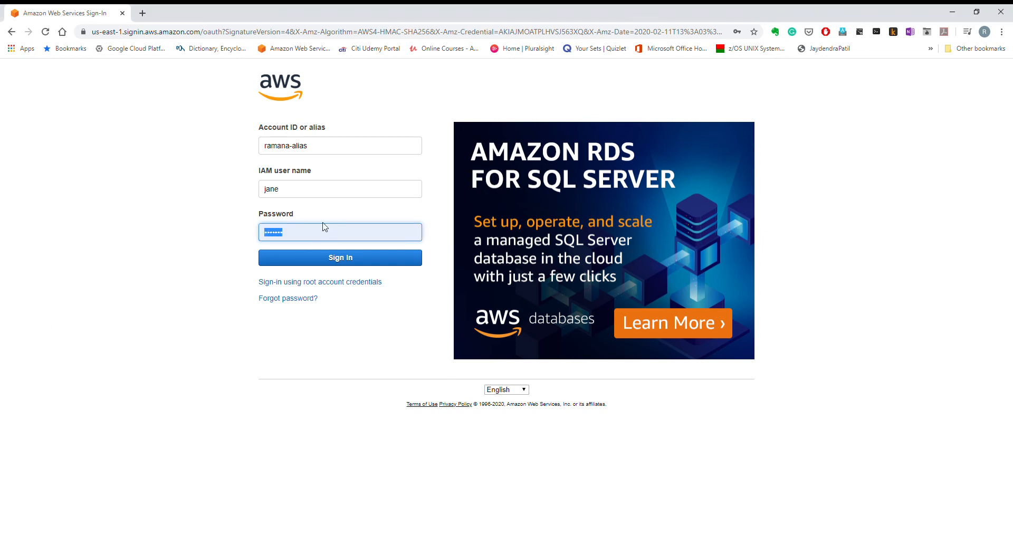
pyautogui.hotkey('ctrl', 'v')
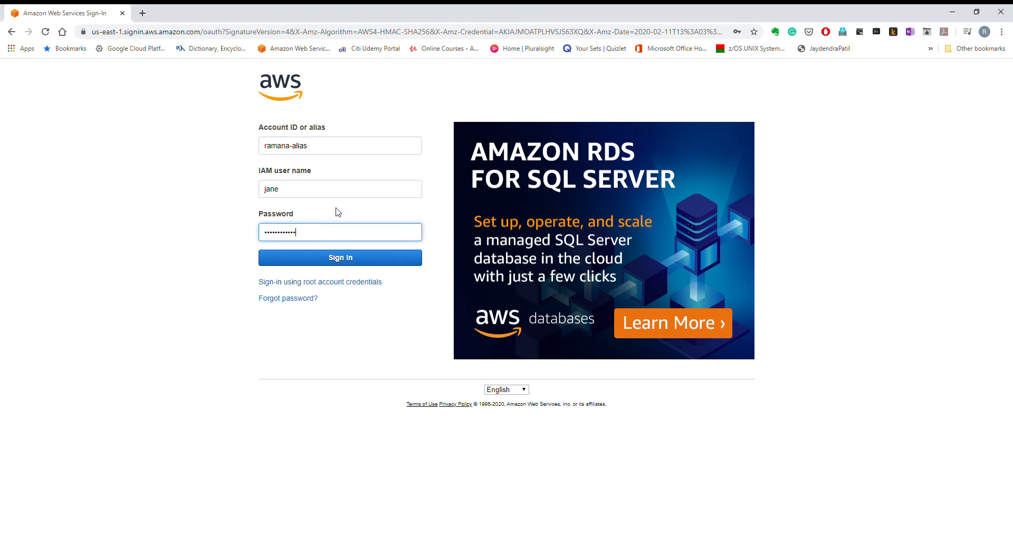
pyautogui.click(351, 258)
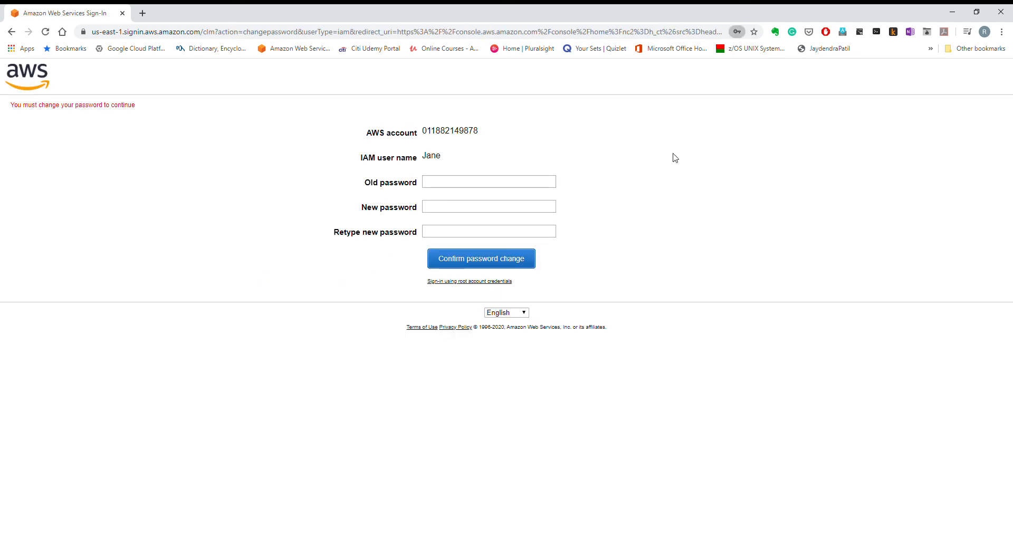
# Change the IAM user's password by entering the old password and a new password twice, and confirm the change.
pyautogui.click(499, 183)
pyautogui.hotkey('ctrl', 'v')
pyautogui.click(453, 211)
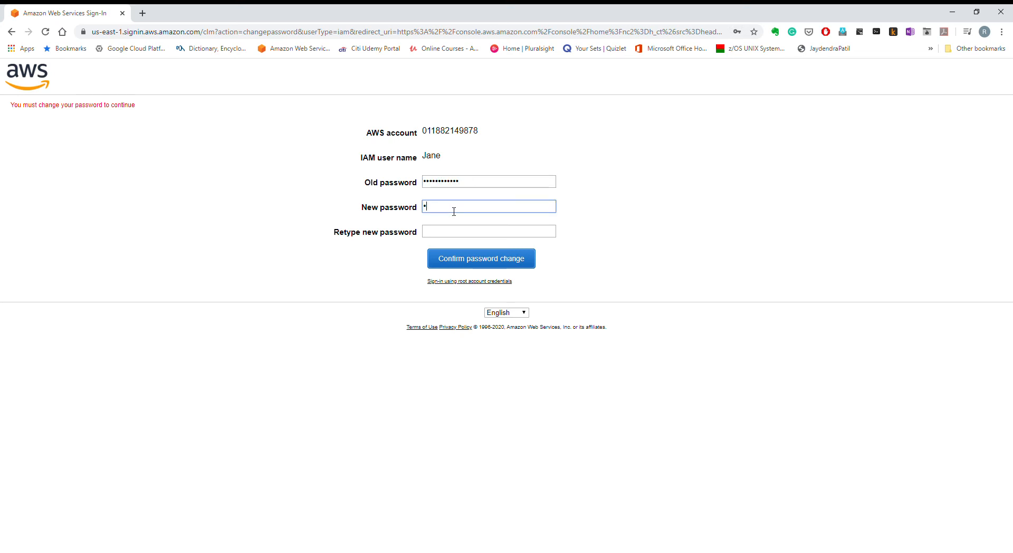
pyautogui.write('•••••••')
pyautogui.press('Tab')
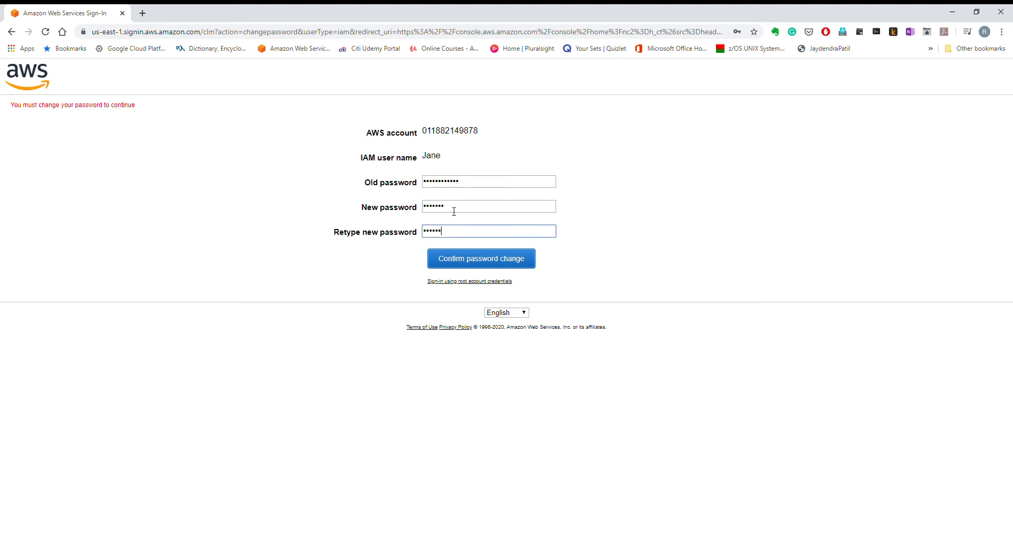
pyautogui.click(502, 264)
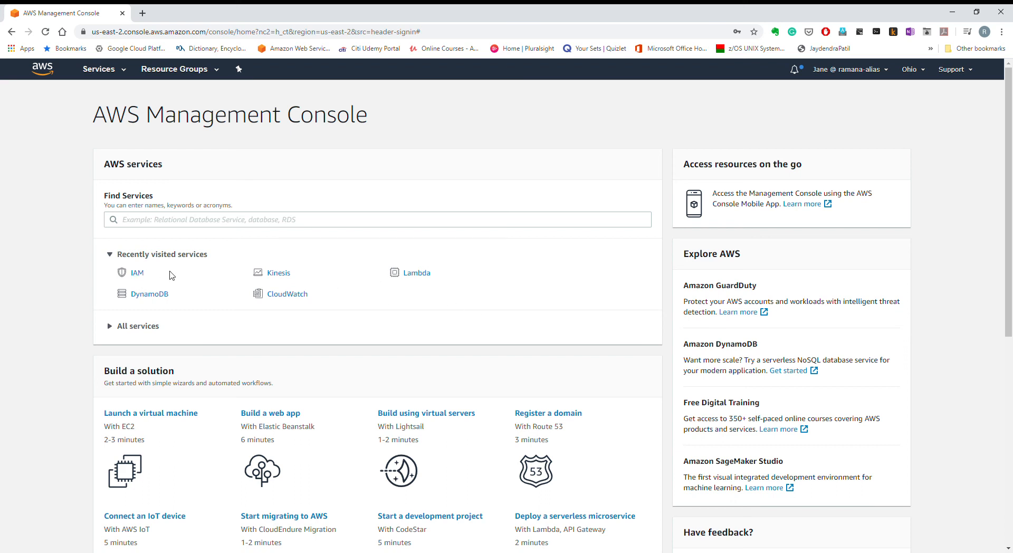
# Start a new IAM role with AWS service as the trusted entity and EC2 as the use case, continuing to permissions.
pyautogui.click(137, 273)
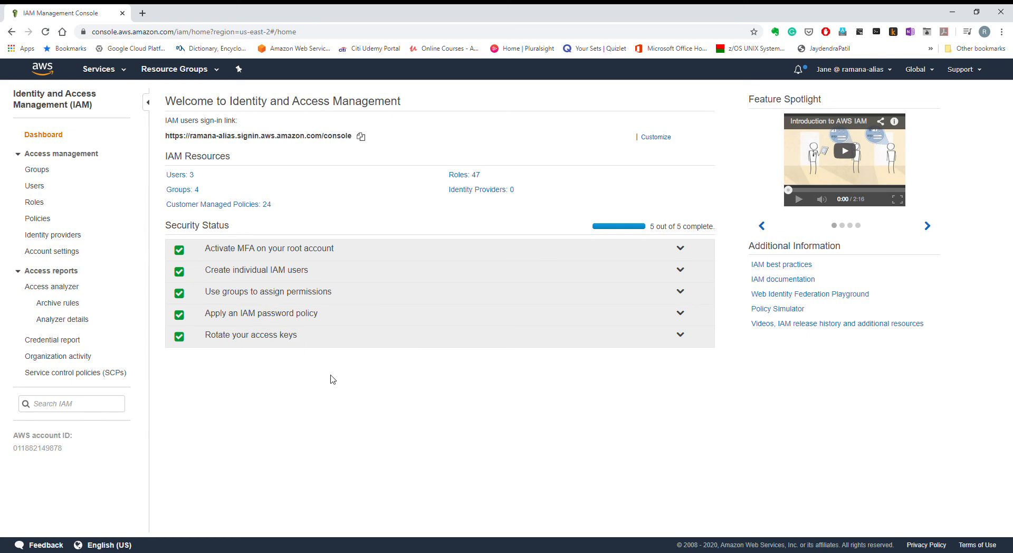
pyautogui.click(46, 203)
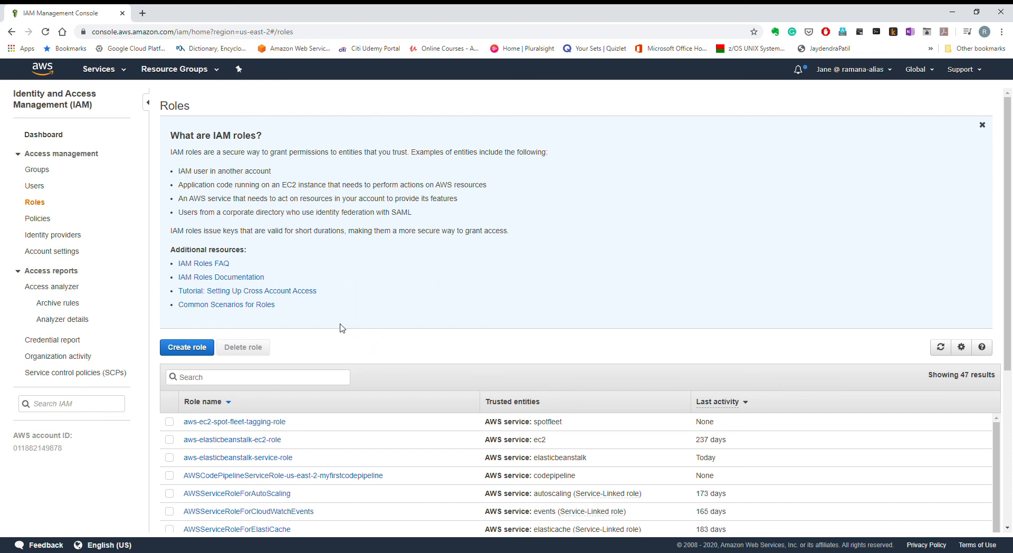
pyautogui.click(200, 347)
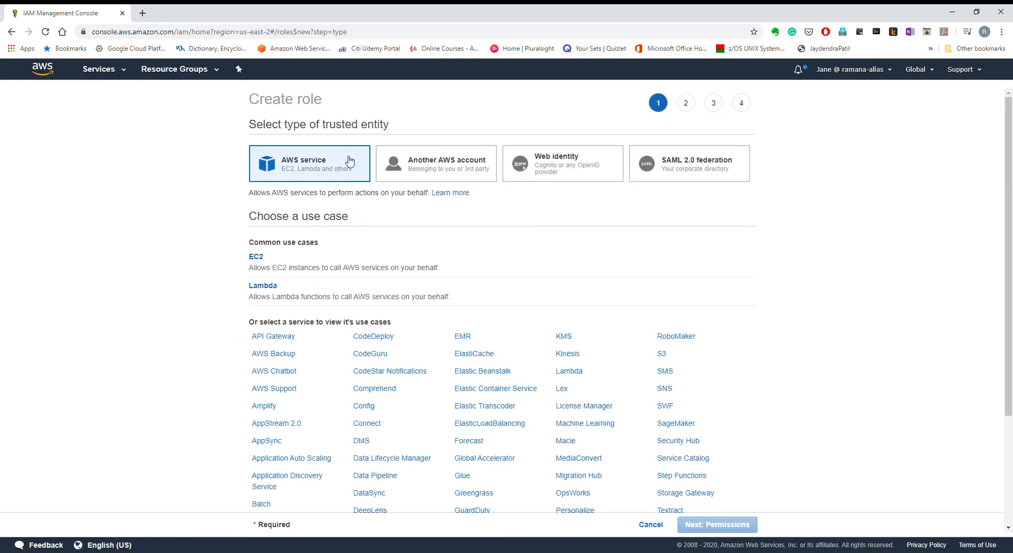
pyautogui.click(262, 261)
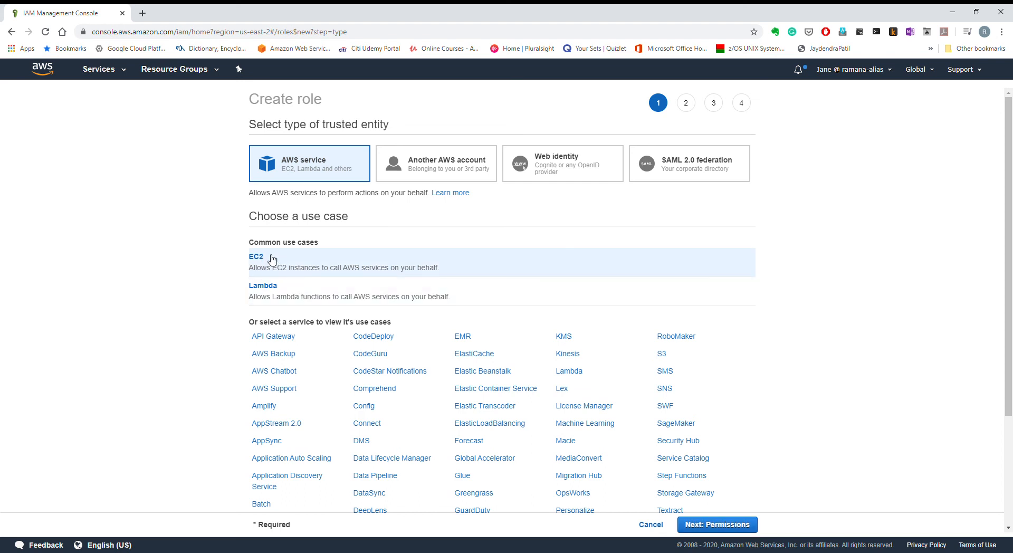
pyautogui.doubleClick(260, 261)
pyautogui.click(321, 174)
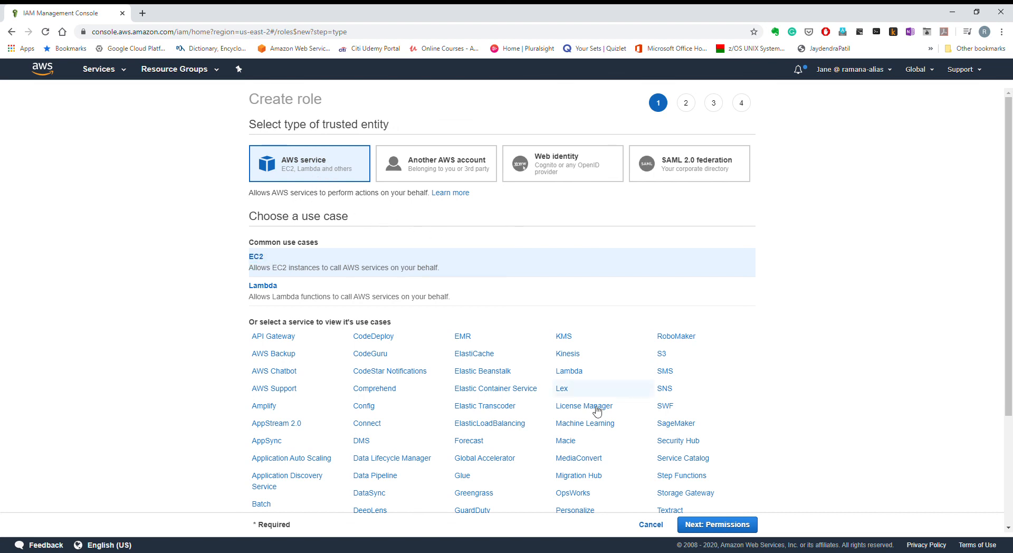
pyautogui.click(719, 526)
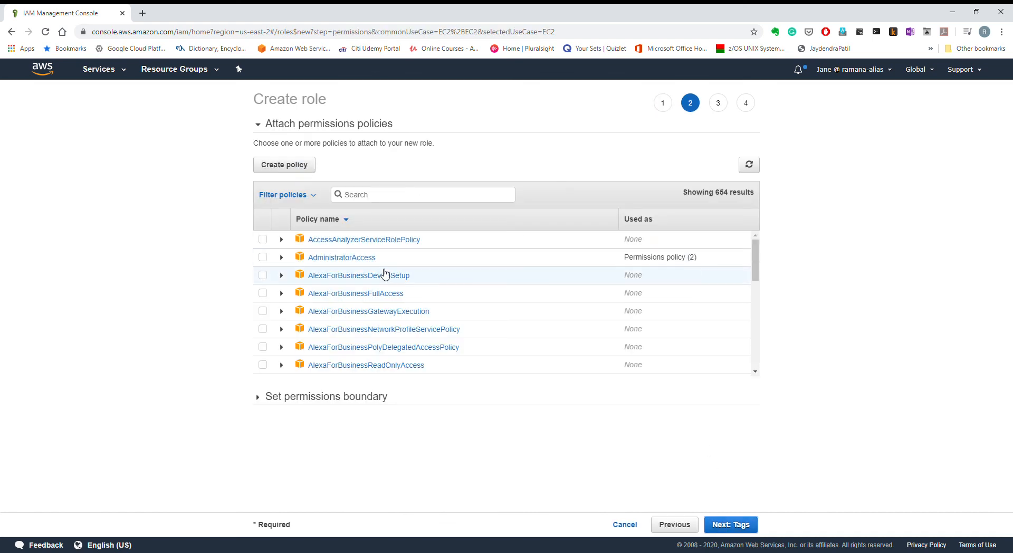
# Attach the AmazonS3FullAccess policy to the new role and proceed to the review without adding tags.
pyautogui.click(395, 196)
pyautogui.write('s3')
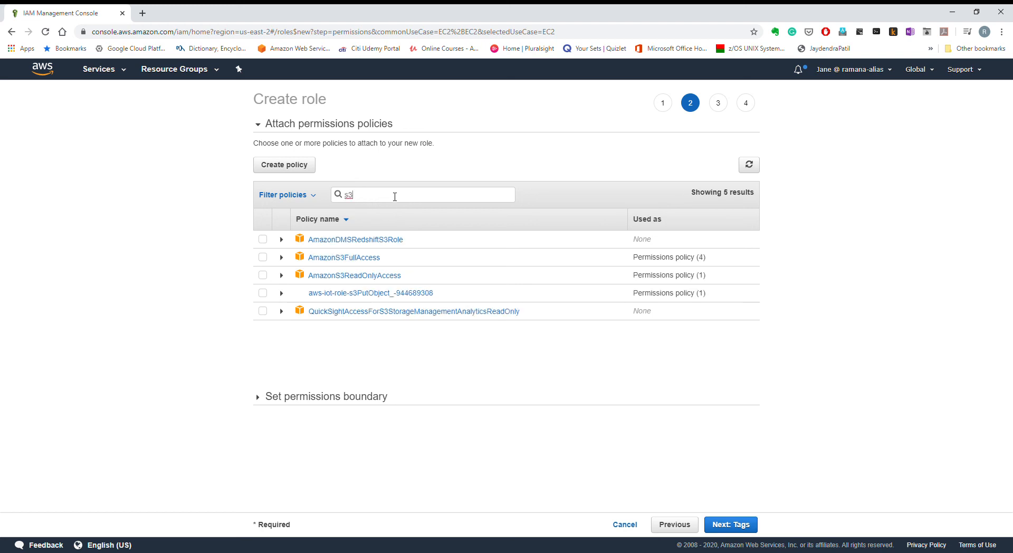
pyautogui.click(263, 257)
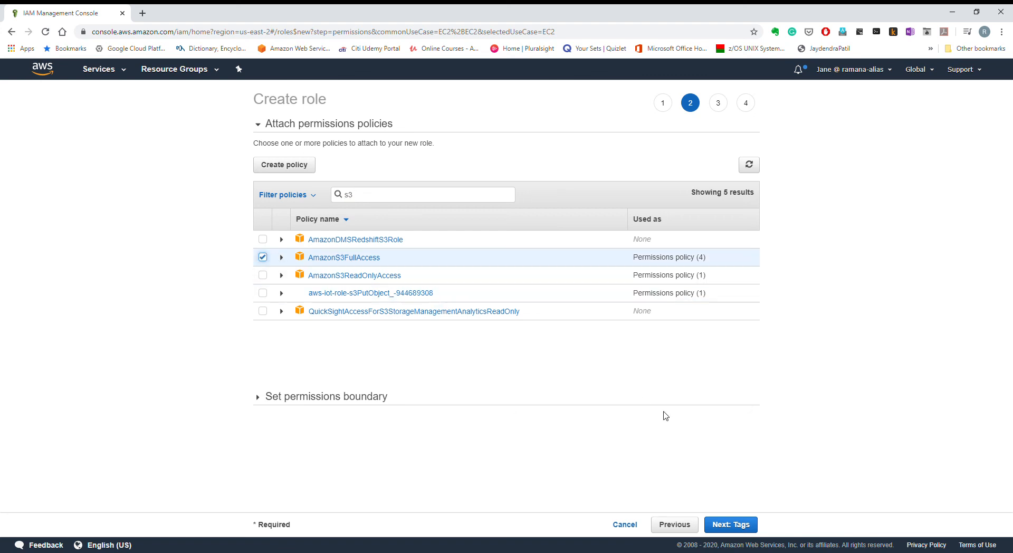
pyautogui.click(743, 525)
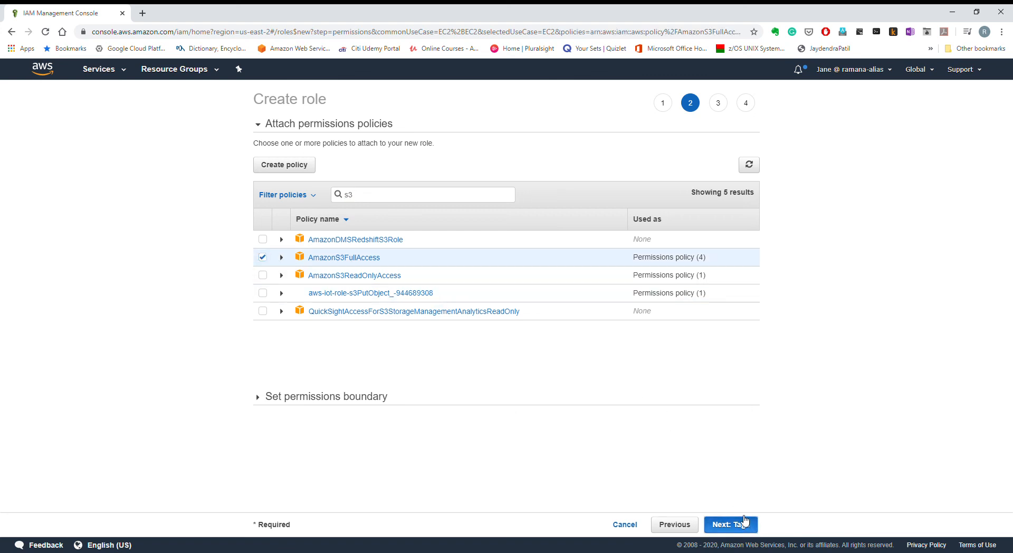
pyautogui.click(725, 523)
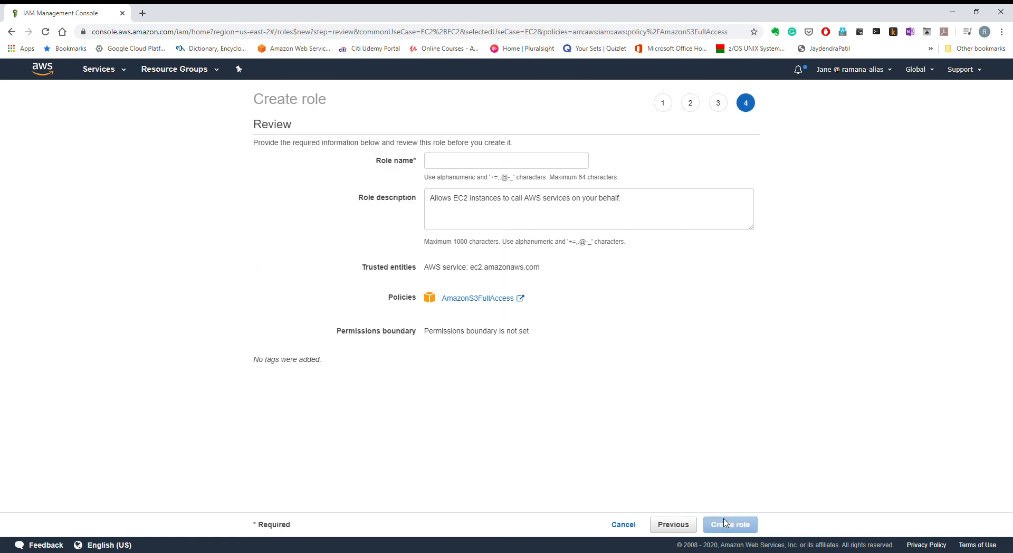
# Name the role s3fullaccess and create it.
pyautogui.click(470, 164)
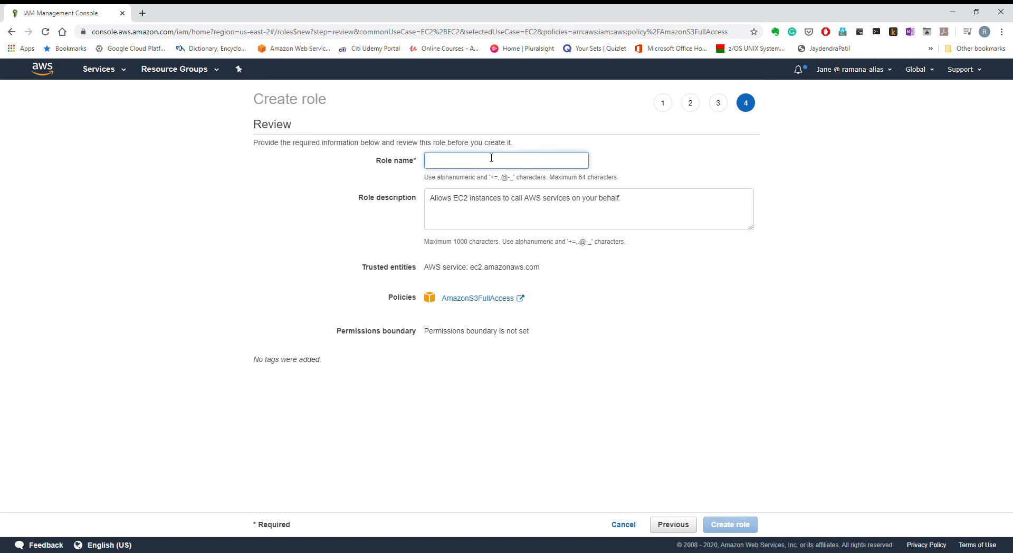
pyautogui.write('s3f')
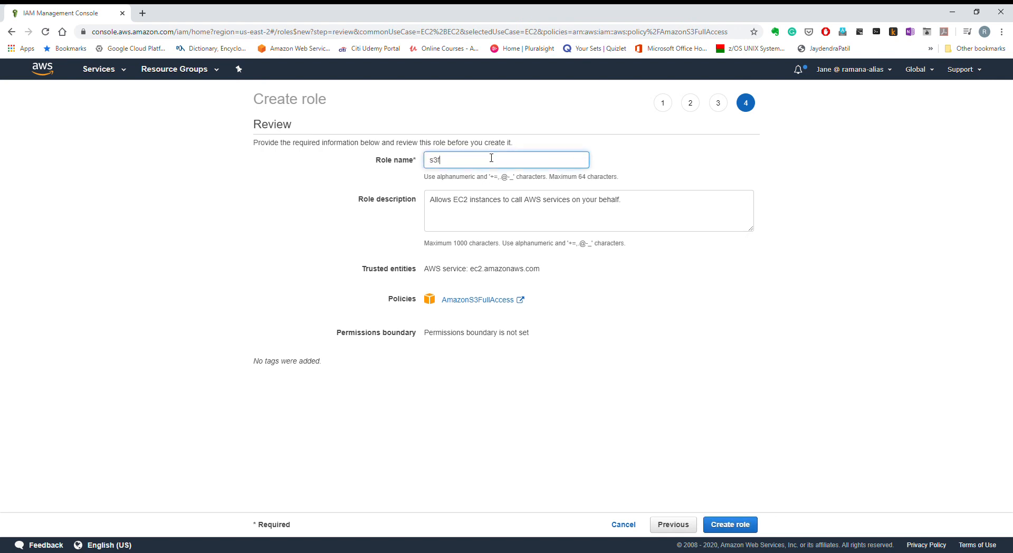
pyautogui.write('ullaccess')
pyautogui.click(729, 524)
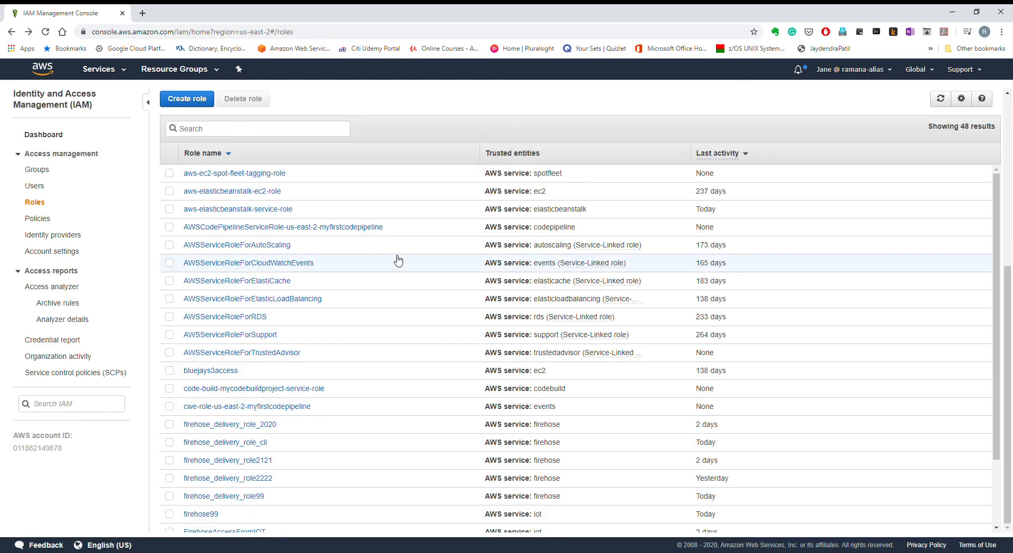
# Search the roles list for the newly created role.
pyautogui.write('s')
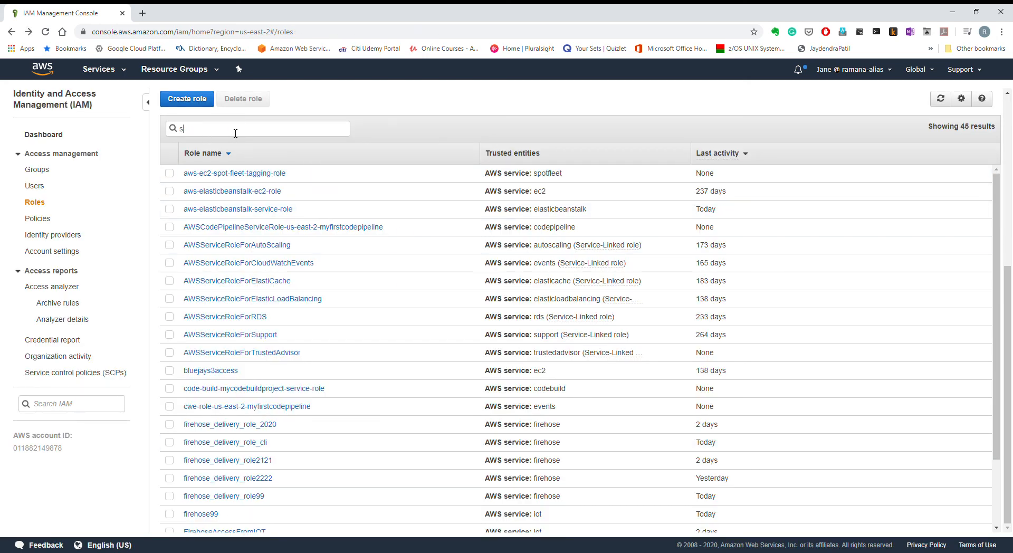